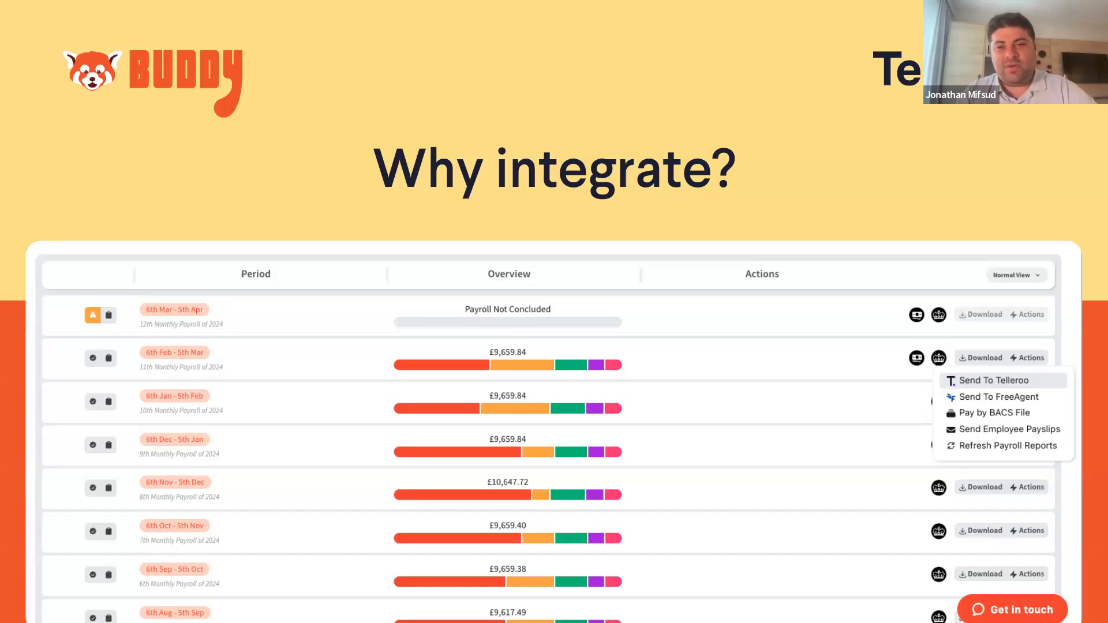
pyautogui.press('Right')
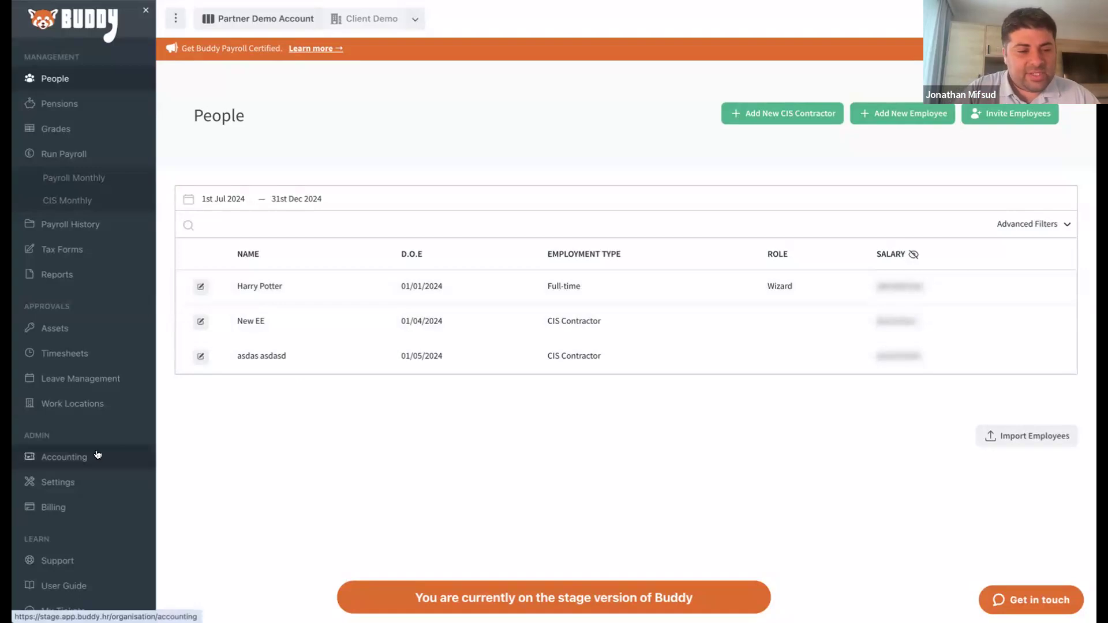
# - Connect Telleroo as a payment integration in the company settings and allow BuddyHR stage access to the Telleroo account
pyautogui.click(96, 491)
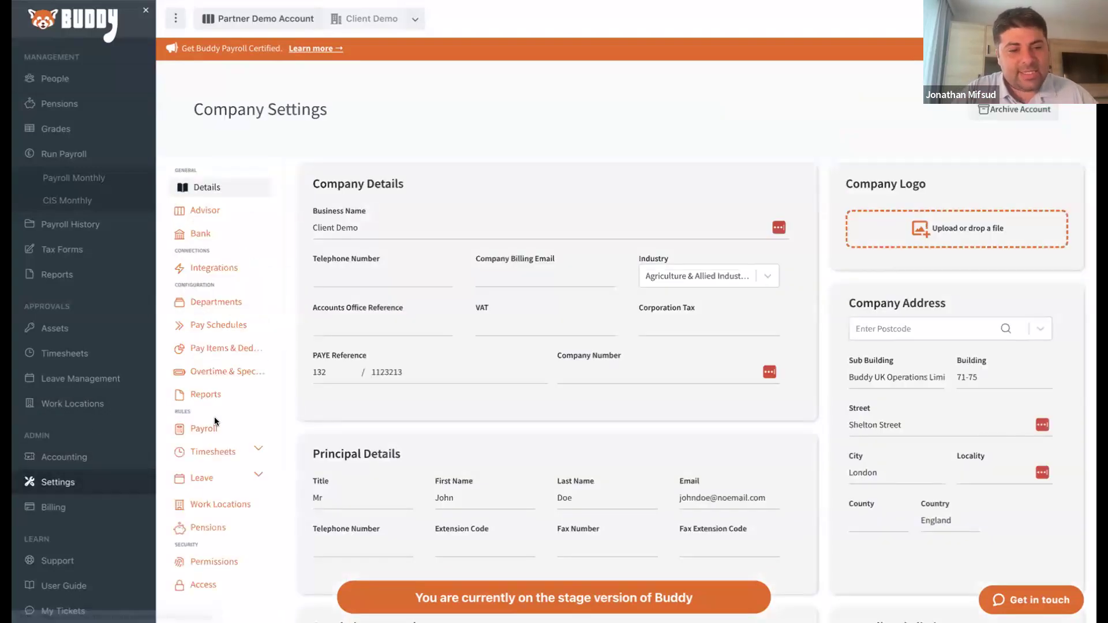
pyautogui.click(216, 268)
pyautogui.scroll(-4, 586, 278)
pyautogui.scroll(-10, 600, 287)
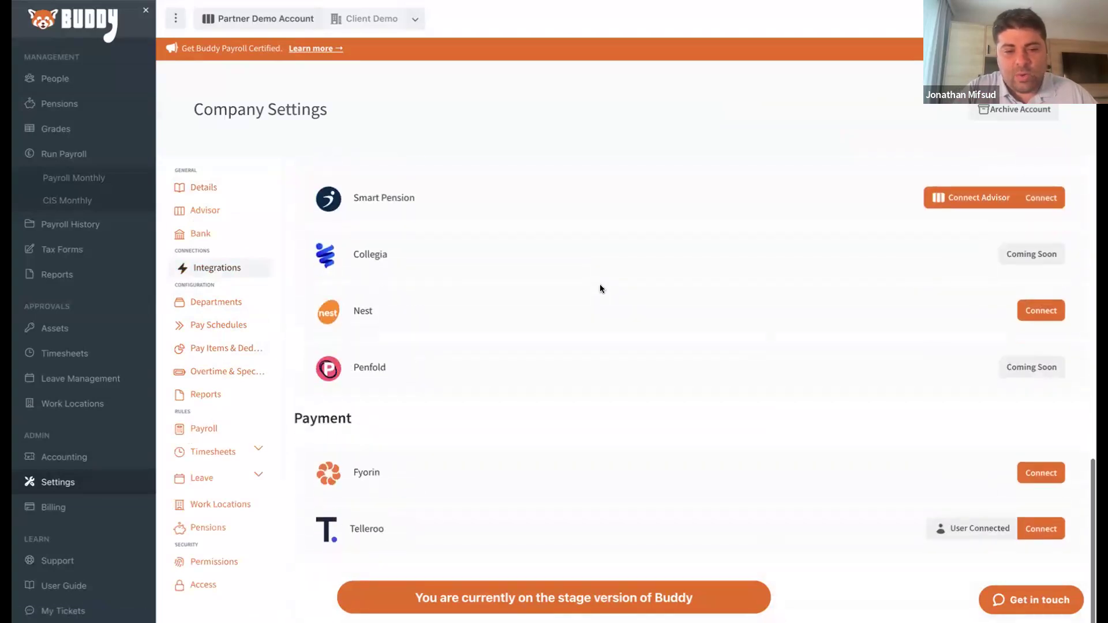
pyautogui.click(1033, 530)
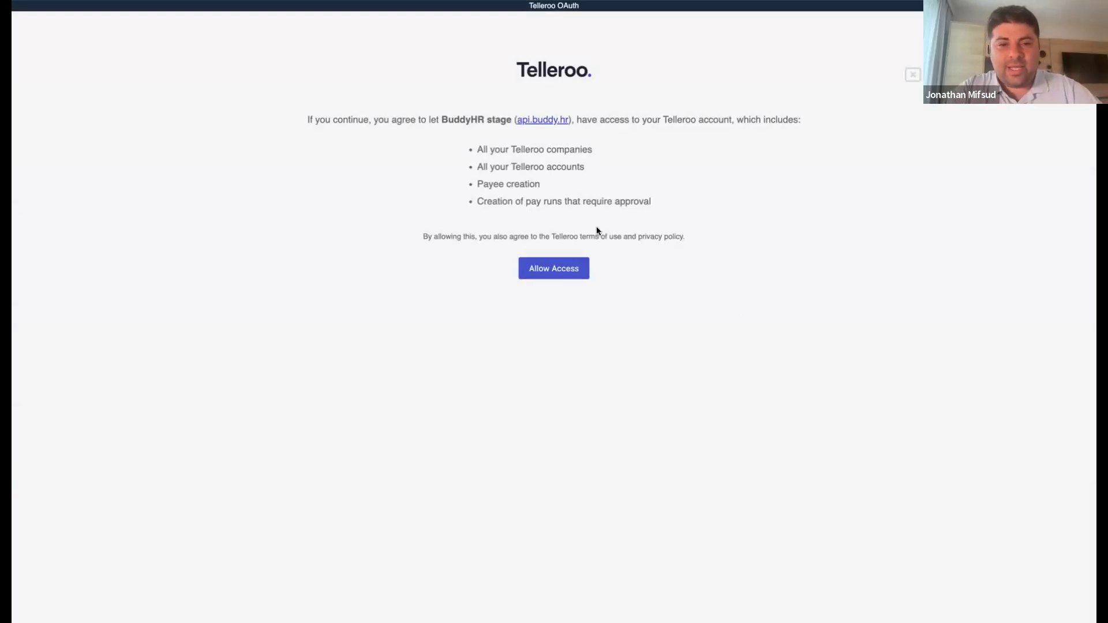
pyautogui.click(542, 270)
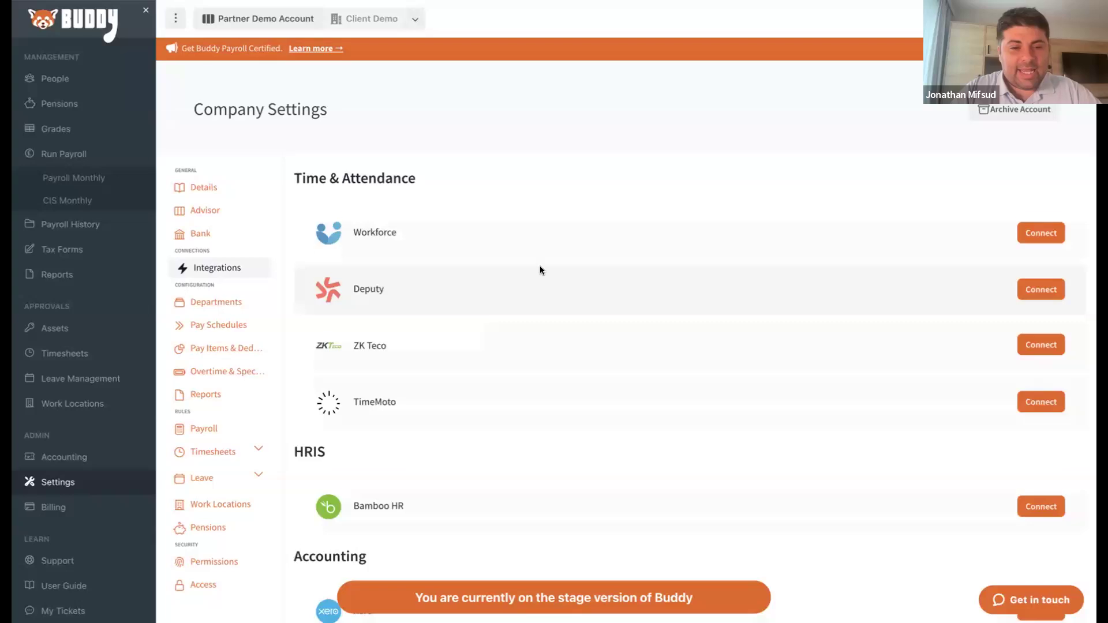
# - In the Telleroo integration settings, select Buddy HR Company 1 and display the list of available companies
pyautogui.click(1019, 528)
pyautogui.scroll(-2, 851, 430)
pyautogui.click(615, 510)
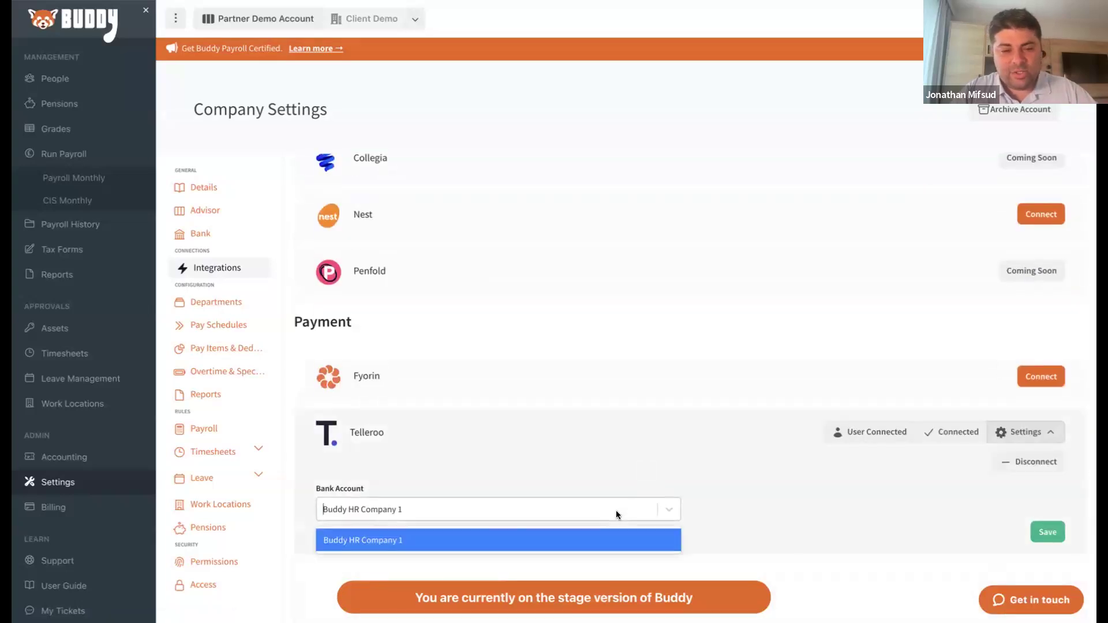
pyautogui.click(580, 544)
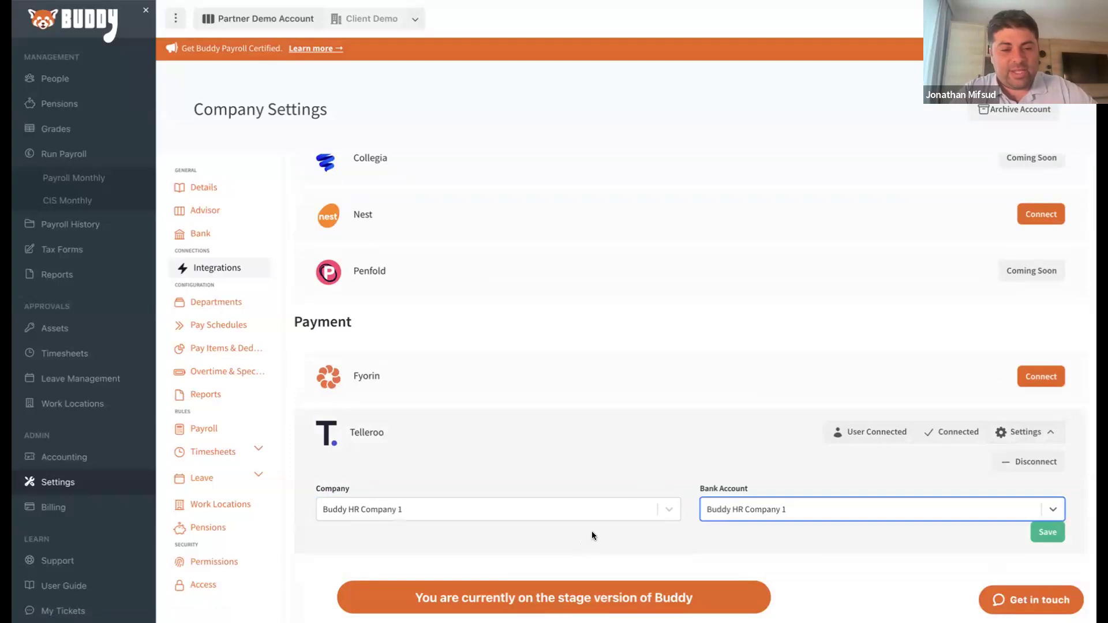
pyautogui.click(601, 507)
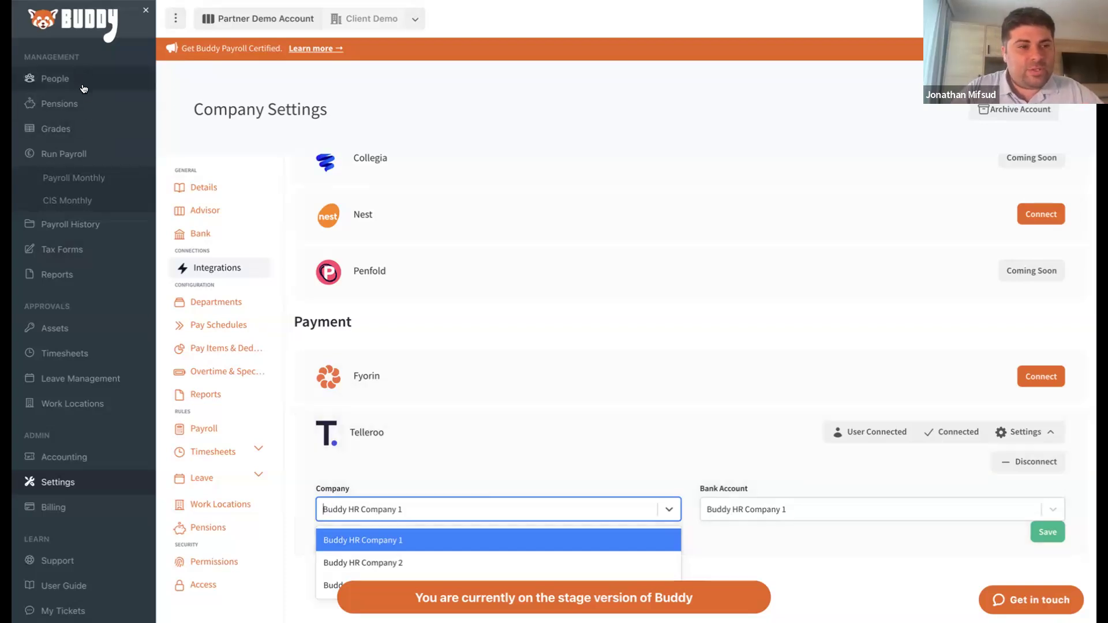
# - Calculate and save the full-time employee's payslip in the current monthly payroll, and check its NIC and PAYE explanations
pyautogui.click(103, 177)
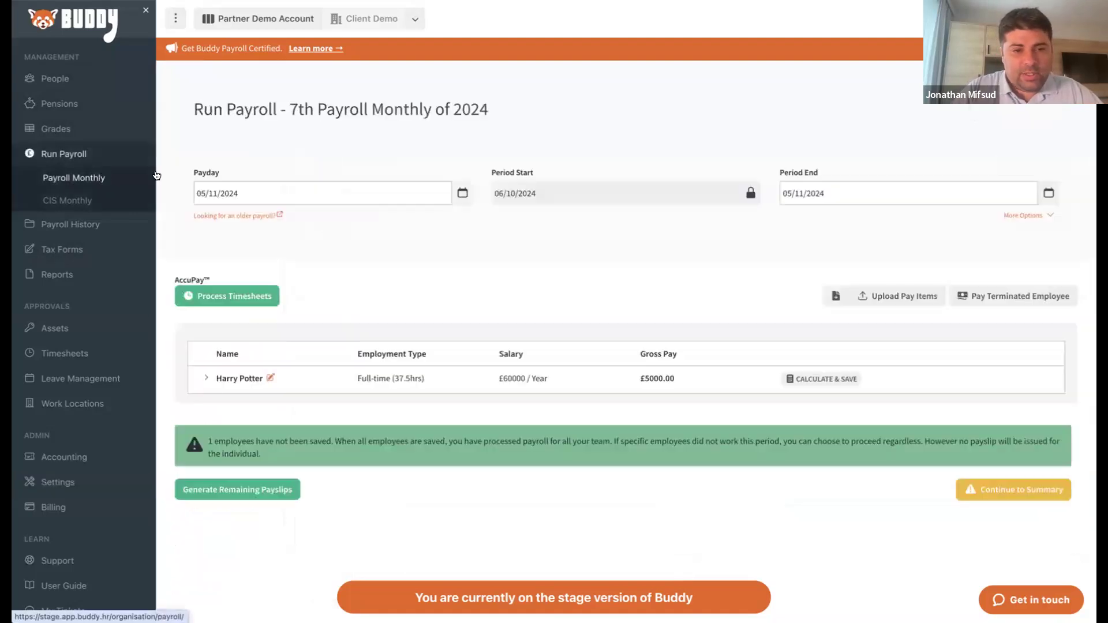
pyautogui.click(207, 378)
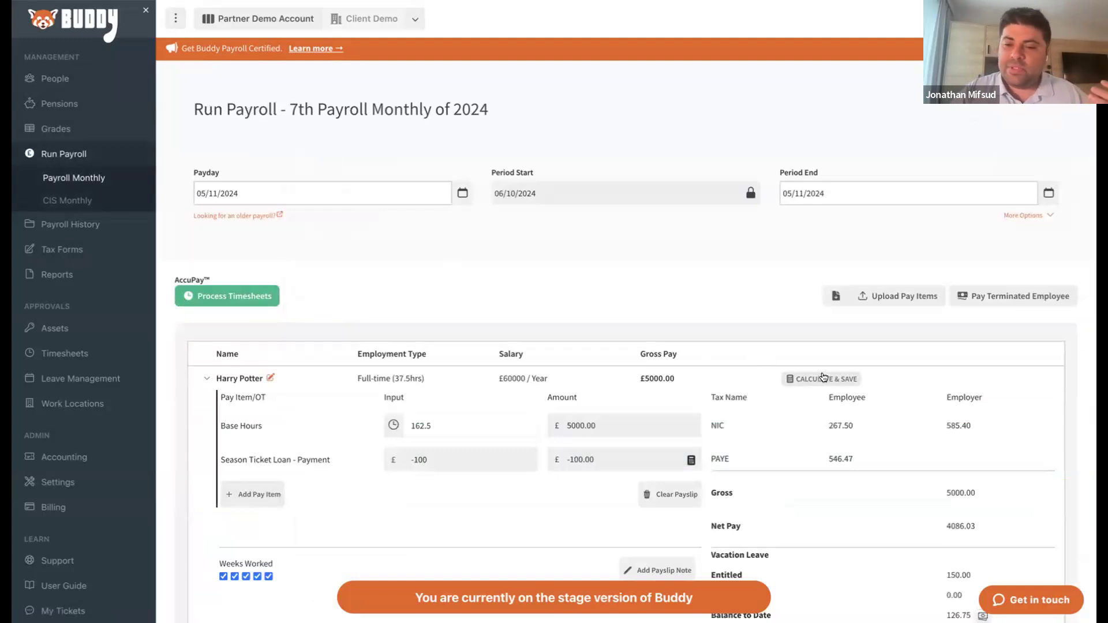
pyautogui.click(824, 377)
pyautogui.moveTo(844, 425)
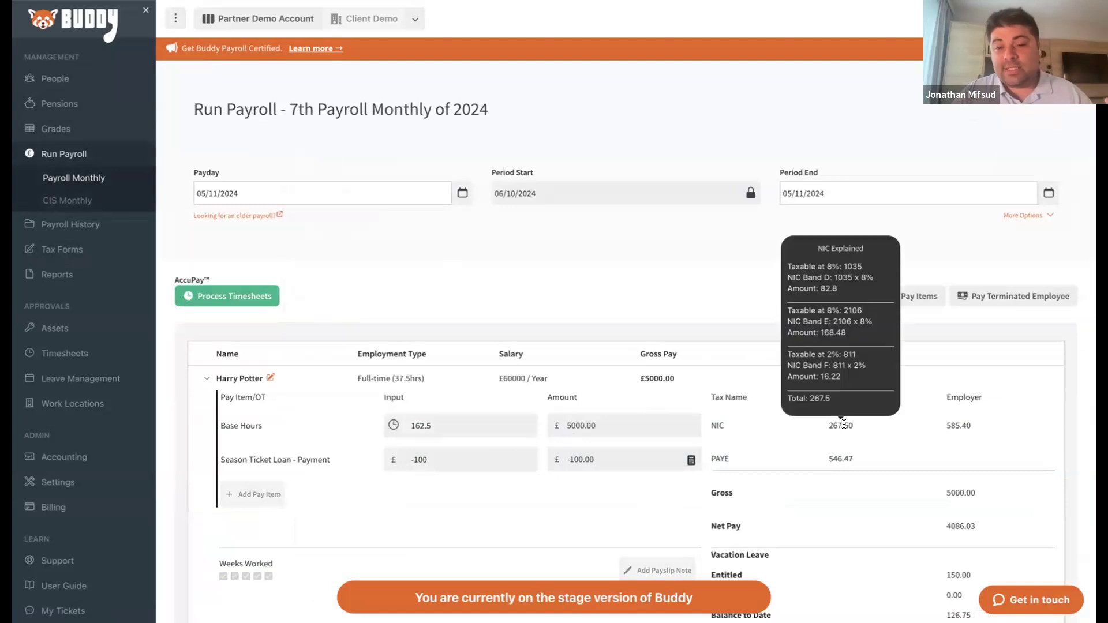
pyautogui.moveTo(838, 454)
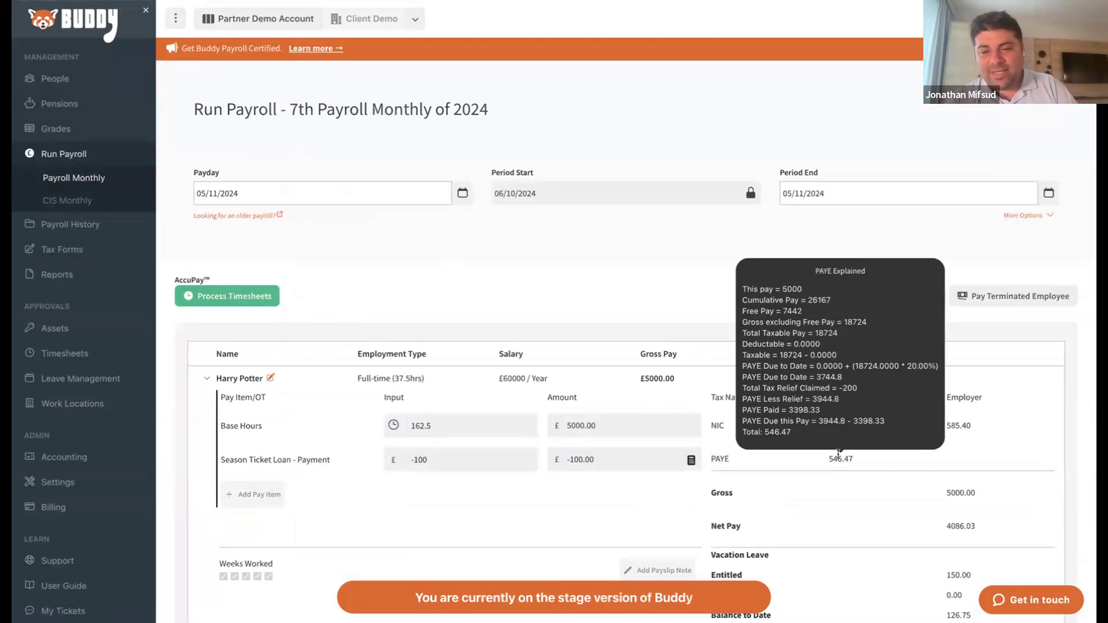
# - Continue the monthly payroll to its summary, send it for approval, and conclude it without waiting for the client's confirmation
pyautogui.scroll(-3, 838, 454)
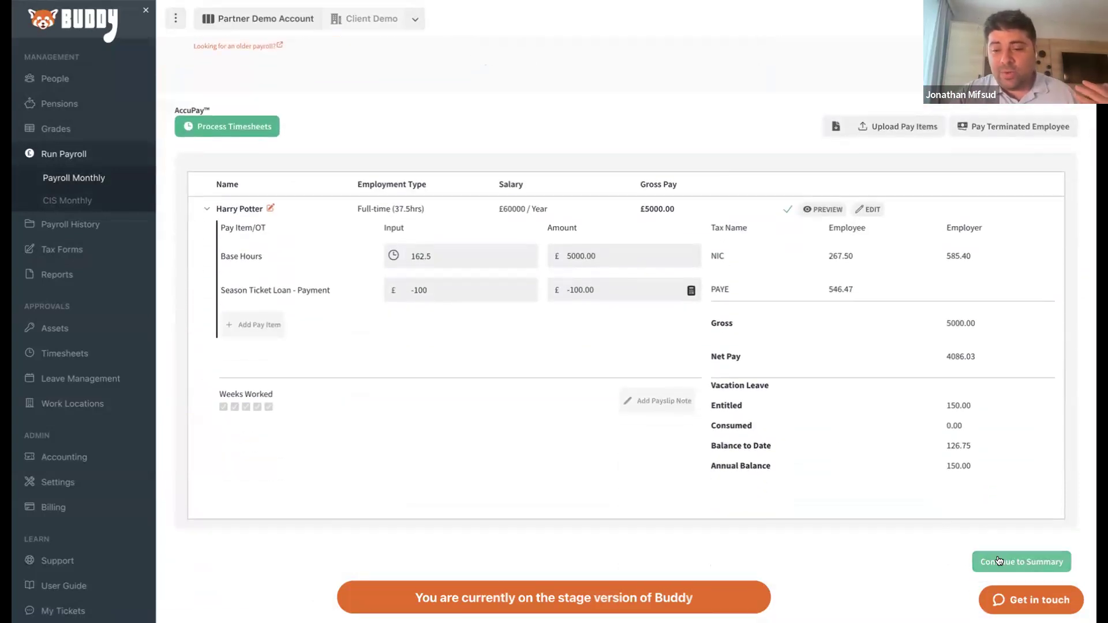
pyautogui.click(997, 559)
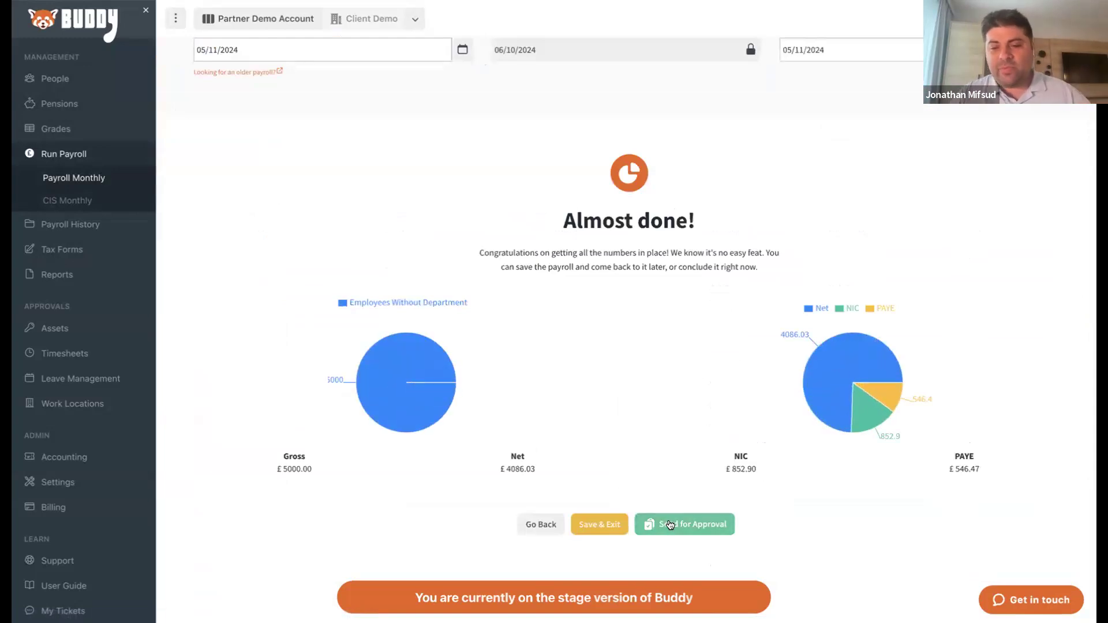
pyautogui.click(670, 524)
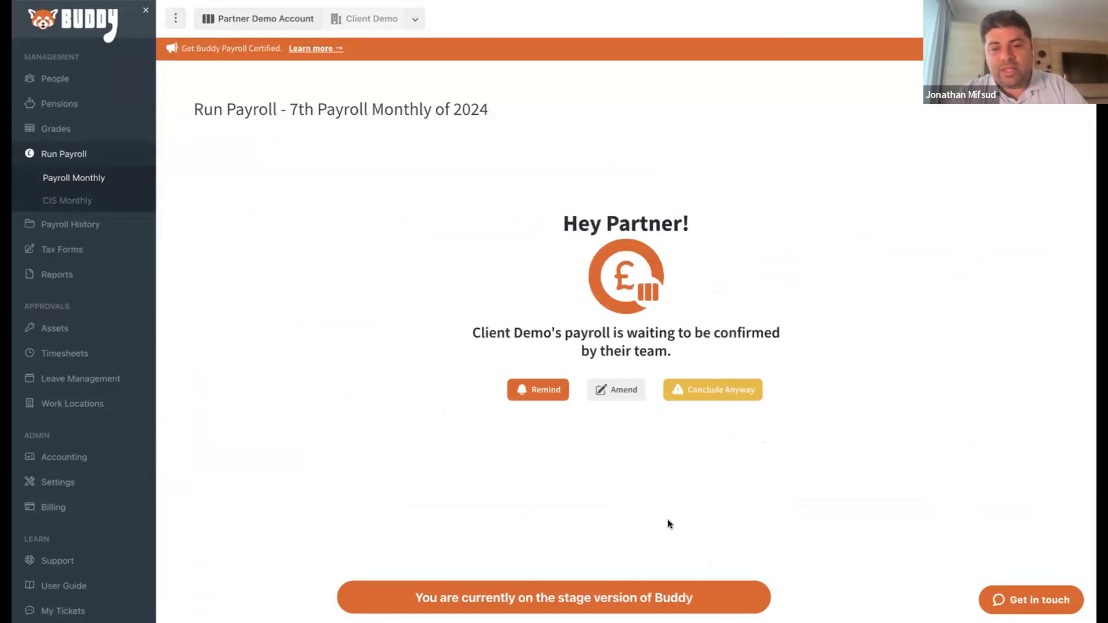
pyautogui.click(703, 394)
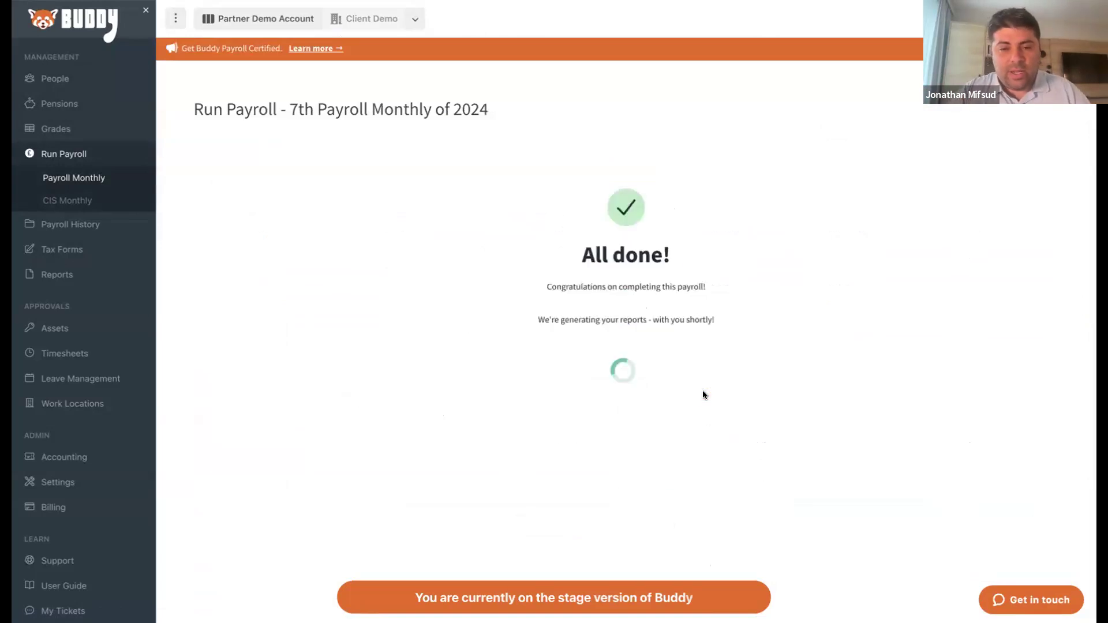
# - Show the payroll history in Normal view
pyautogui.click(92, 225)
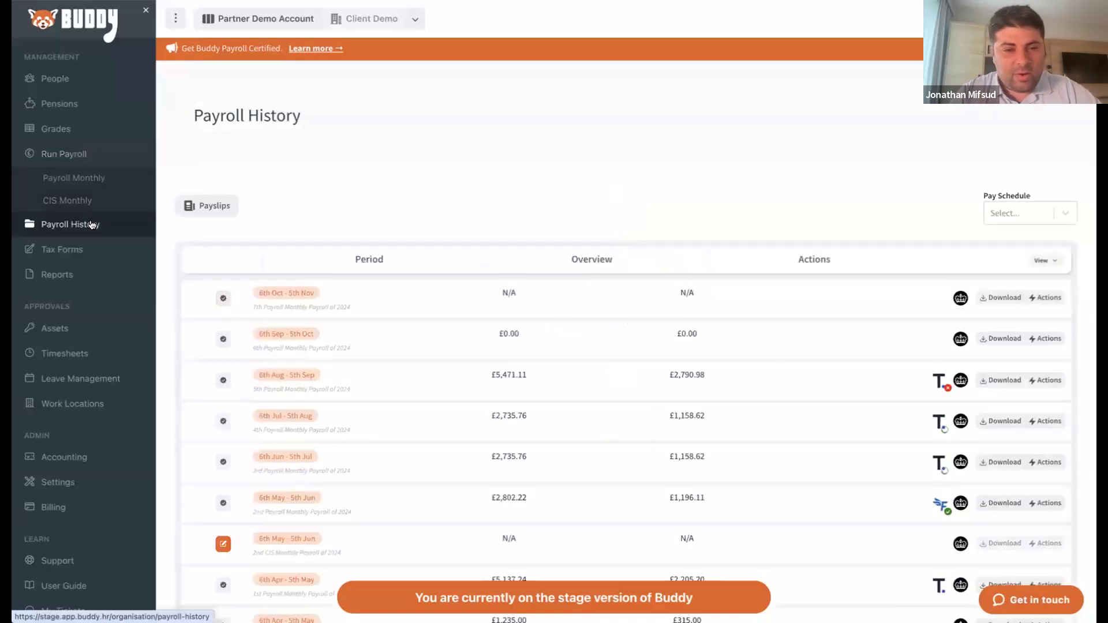
pyautogui.click(1039, 261)
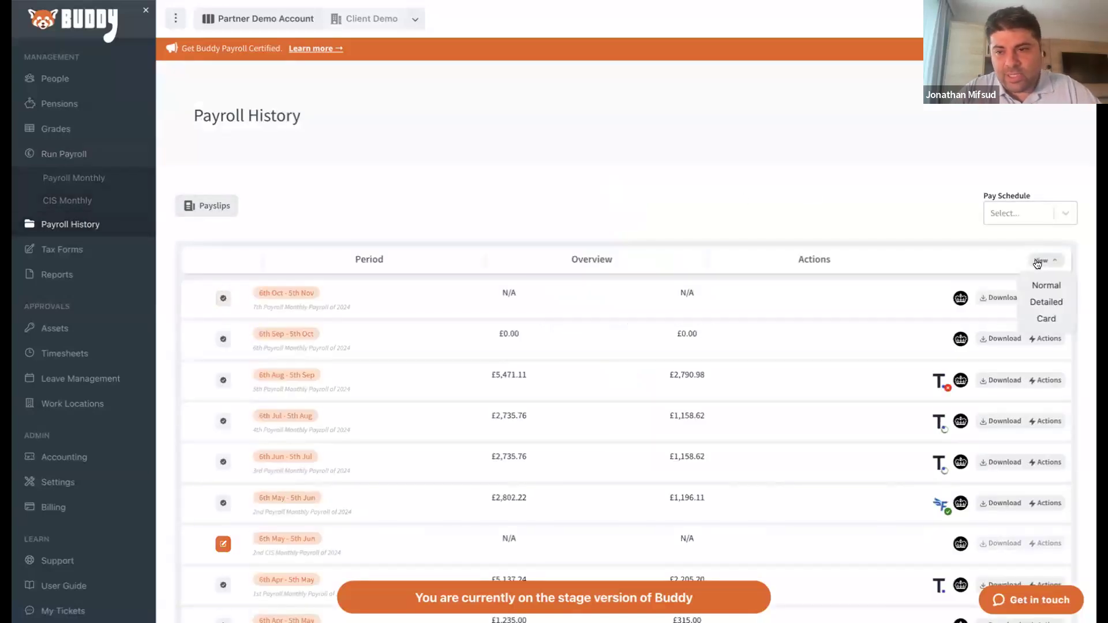
pyautogui.click(1044, 285)
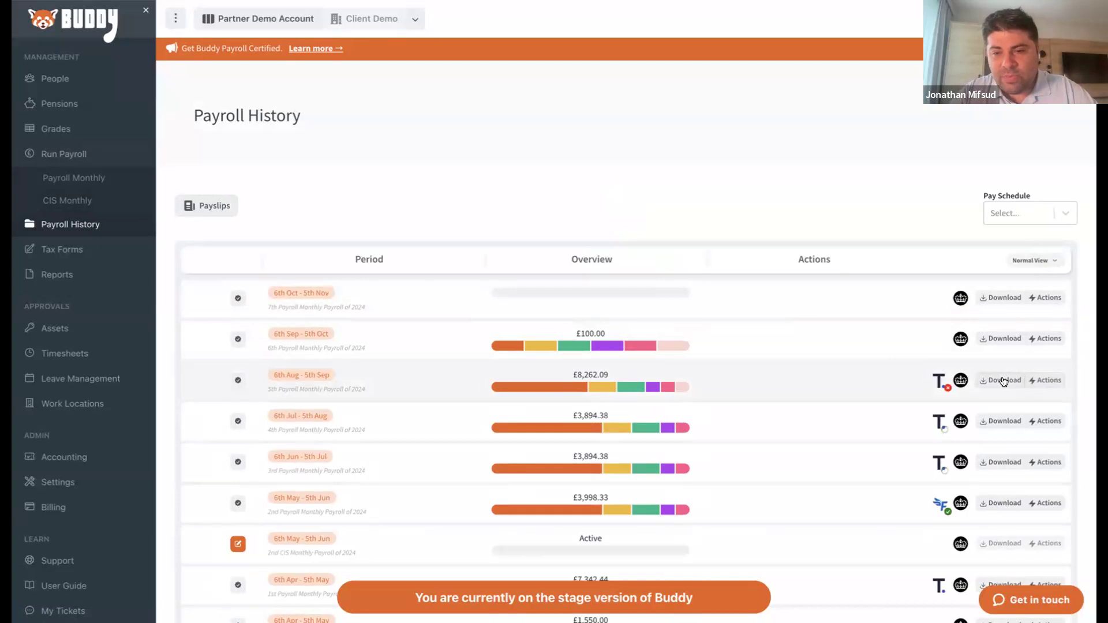
# - Examine the payroll actions and the schedule-for-later option with its transfer date for the period 5, 2024 payment, leaving it unscheduled
pyautogui.click(1037, 381)
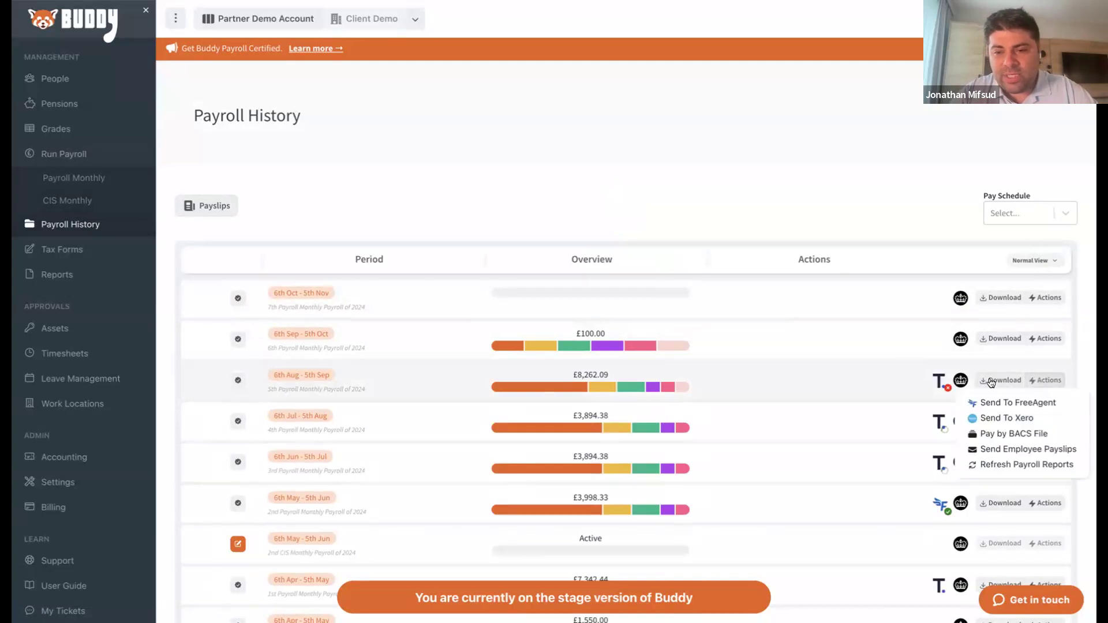
pyautogui.click(1047, 341)
pyautogui.click(1021, 362)
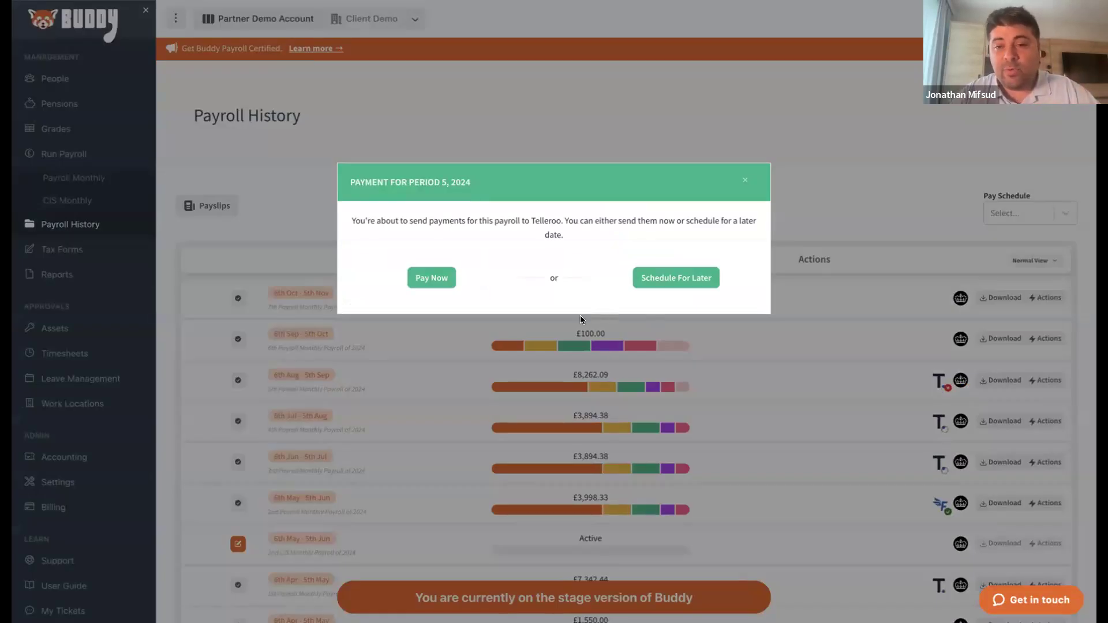
pyautogui.click(657, 280)
pyautogui.click(488, 236)
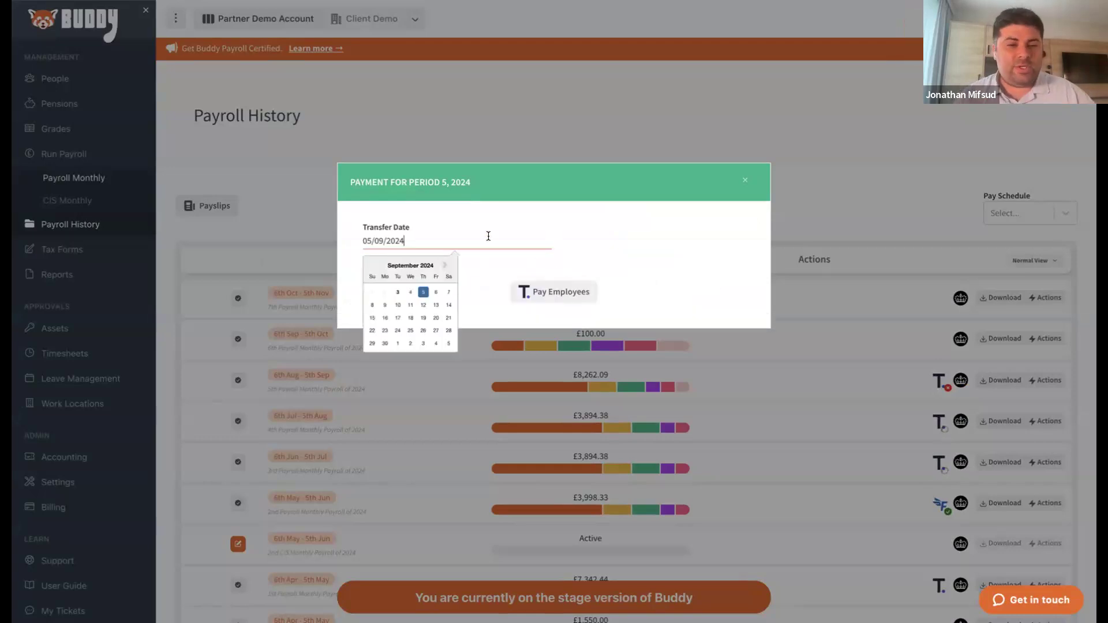
pyautogui.click(452, 211)
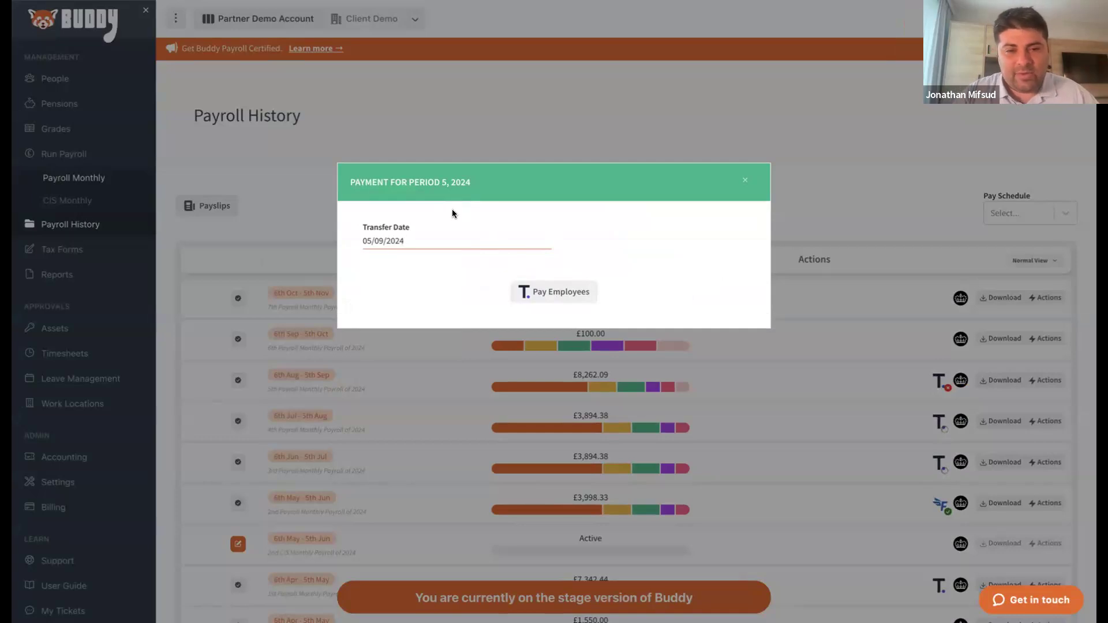
pyautogui.click(748, 179)
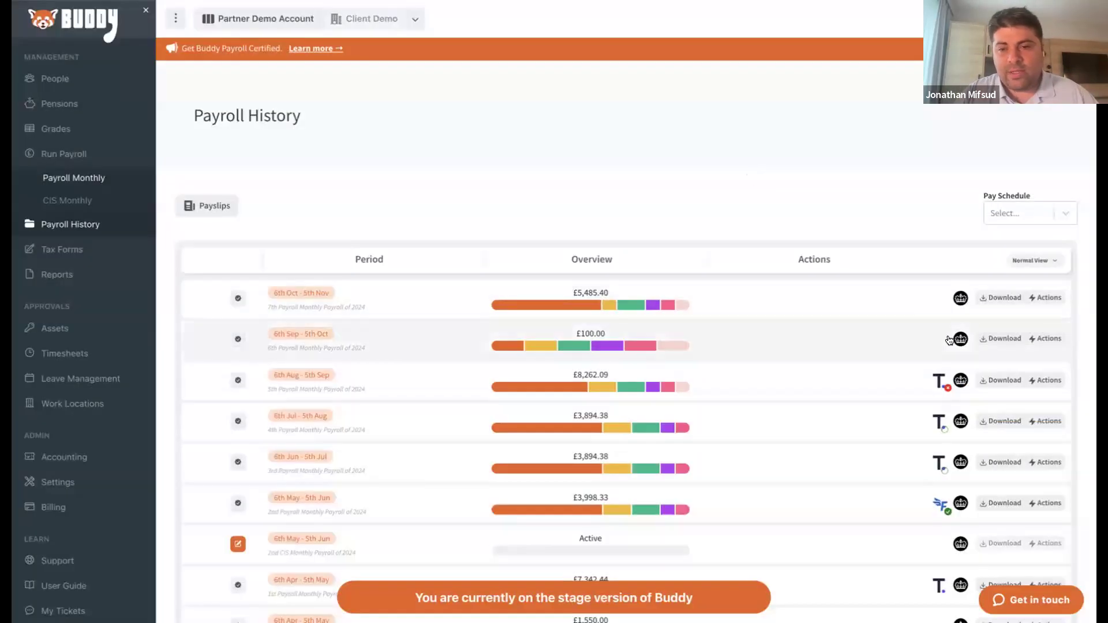
# - Send the period 5, 2024 employee payments to Telleroo with Pay Now and check their sync status
pyautogui.click(941, 383)
pyautogui.click(431, 278)
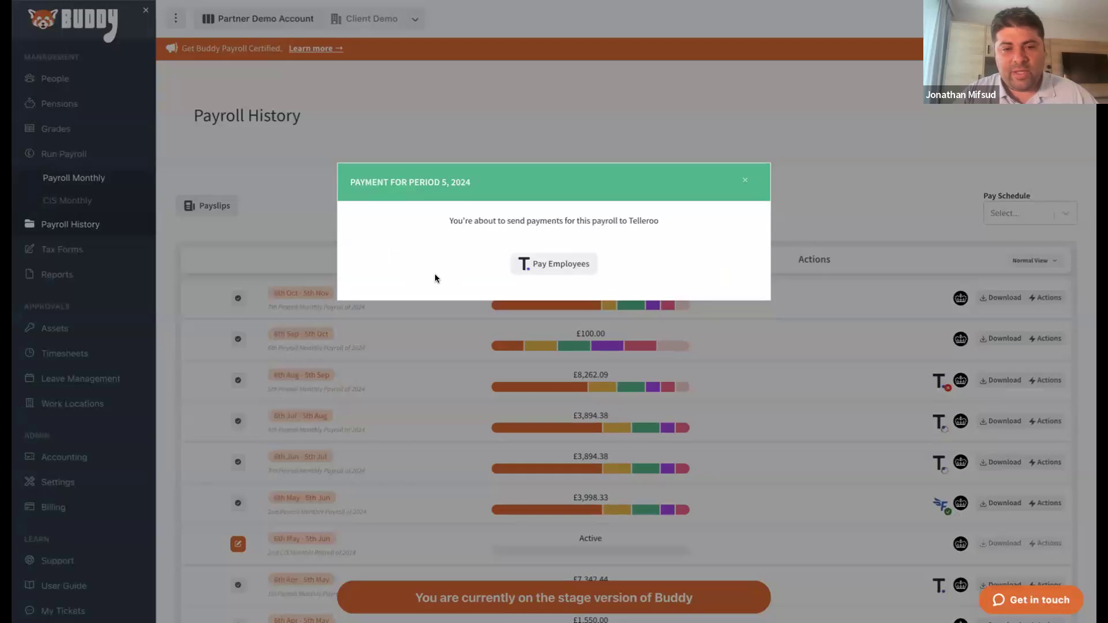
pyautogui.click(546, 262)
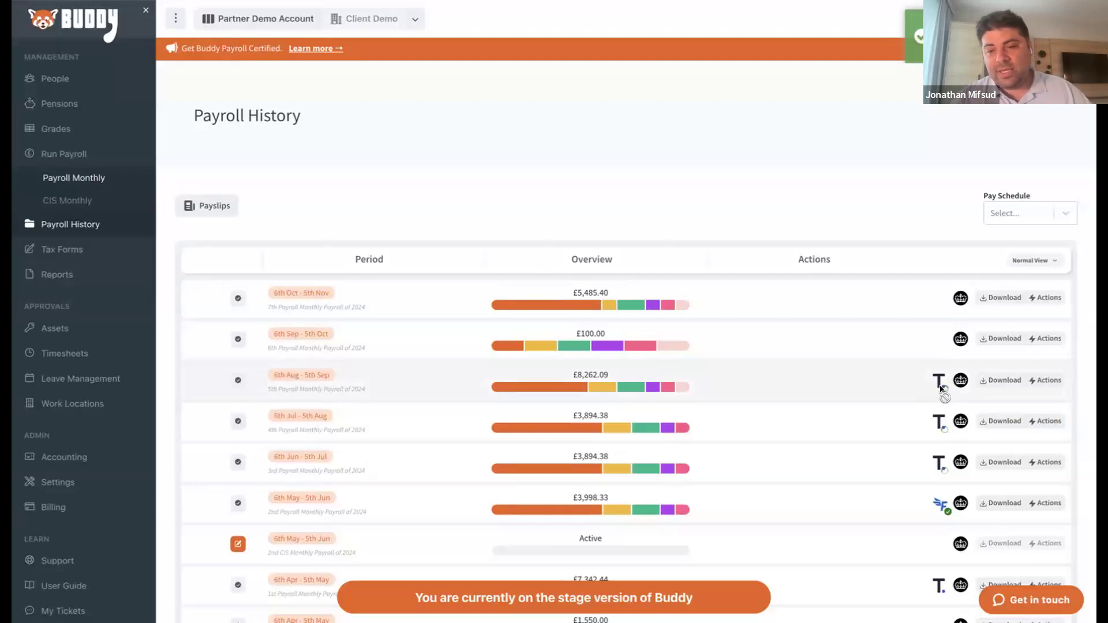
pyautogui.moveTo(947, 391)
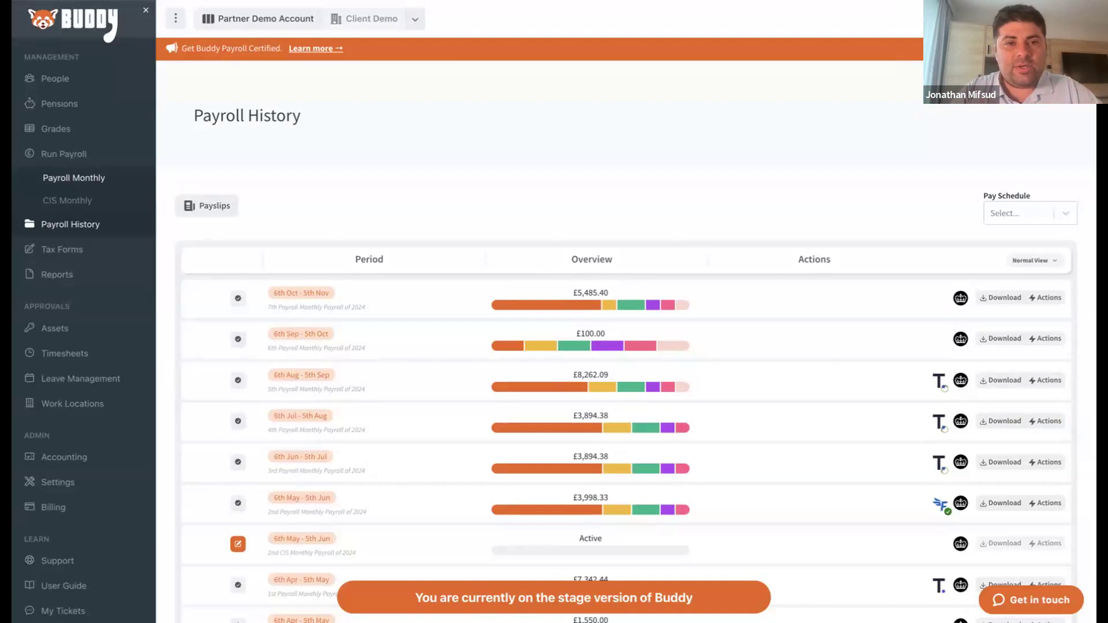
# - Switch to Telleroo and open the September Payroll - 5th Payroll Monthly pay run that is awaiting approval
pyautogui.hotkey('ctrl', 'Tab')
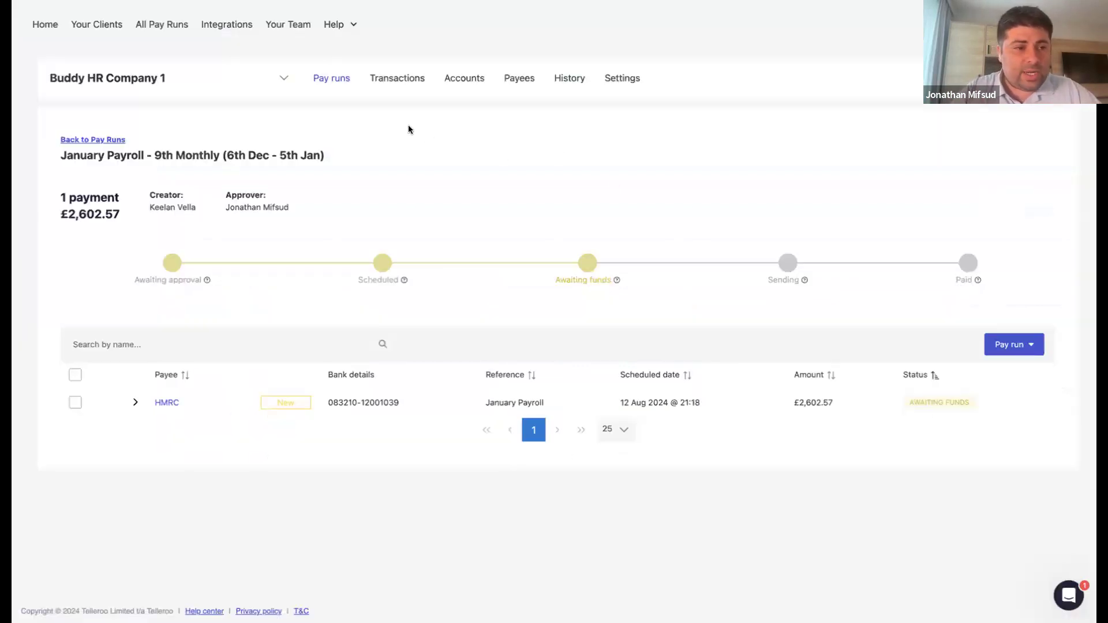
pyautogui.click(95, 139)
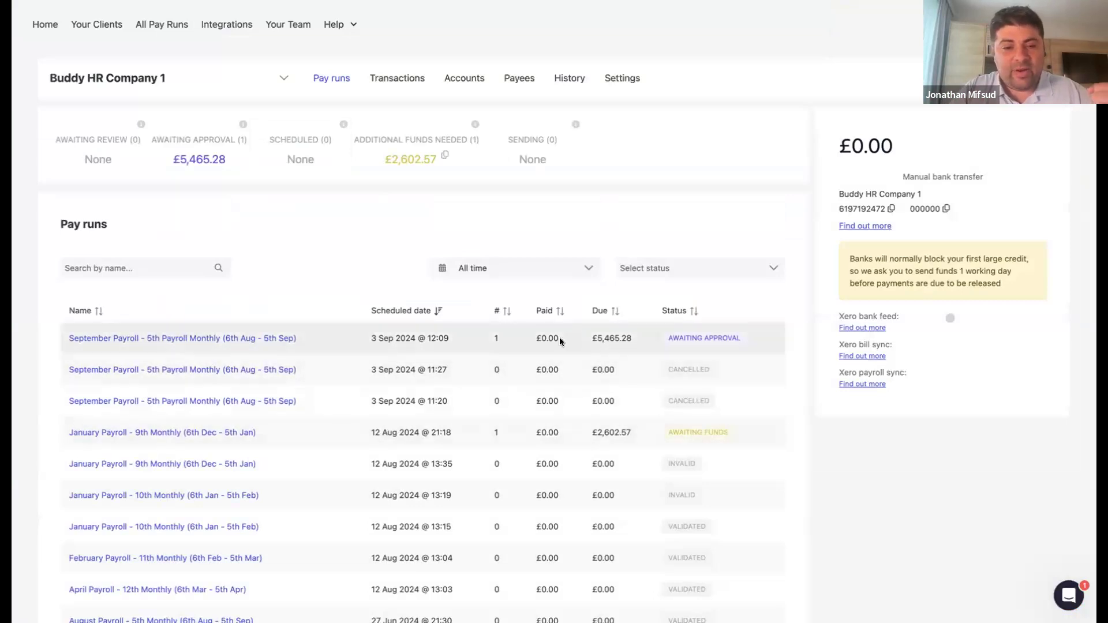
pyautogui.click(174, 338)
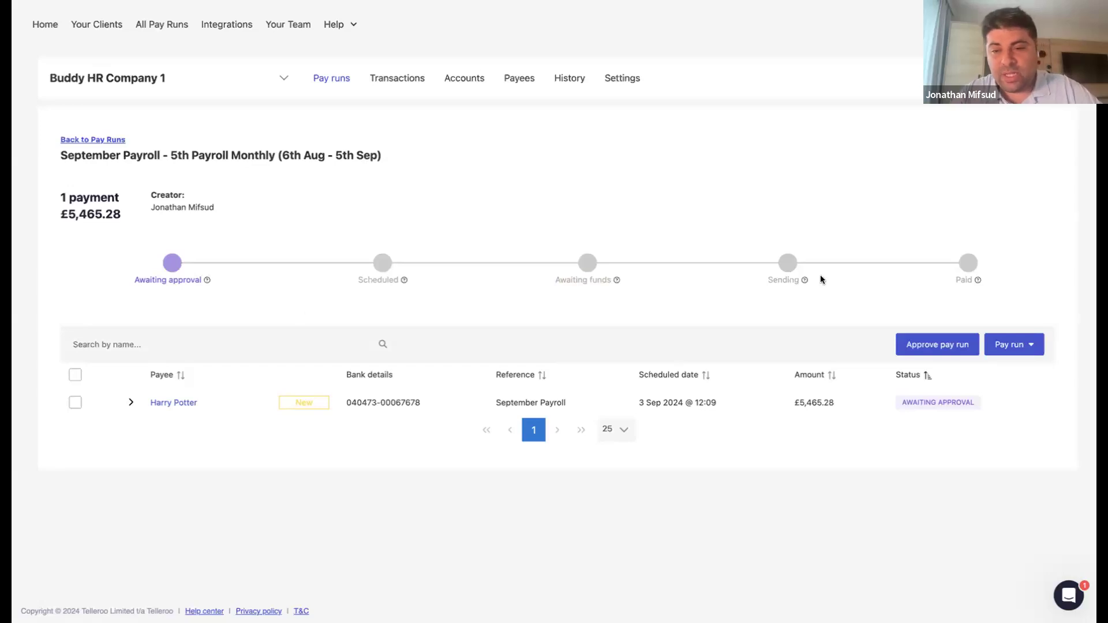
# - Try twice to approve the September Payroll pay run, closing each multi-factor authentication request without entering a code
pyautogui.click(941, 345)
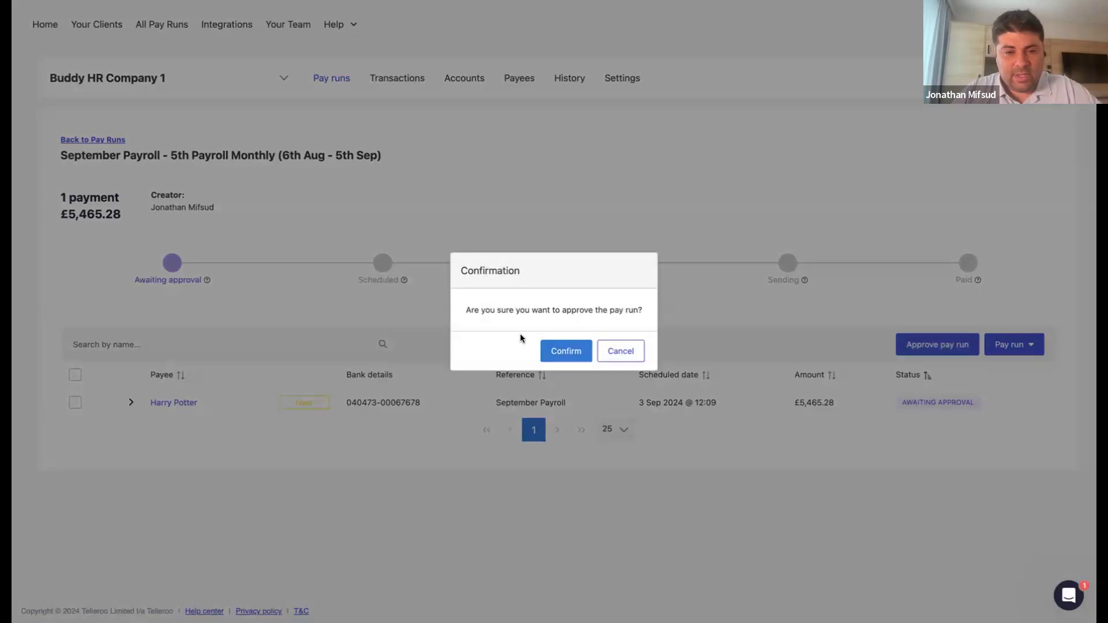
pyautogui.click(553, 352)
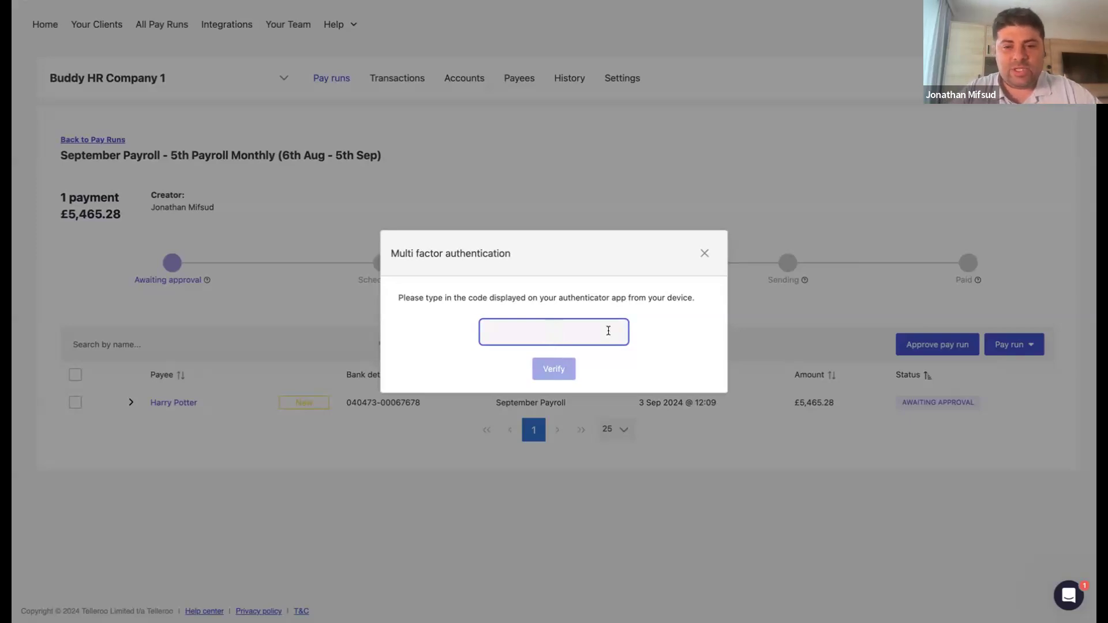
pyautogui.click(705, 254)
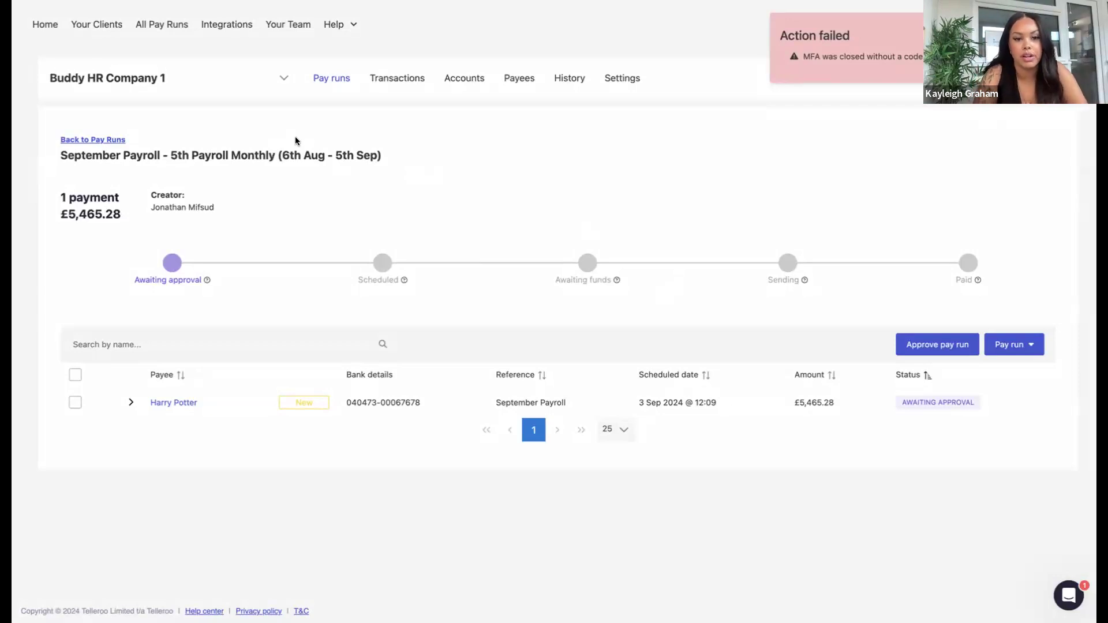
pyautogui.click(929, 346)
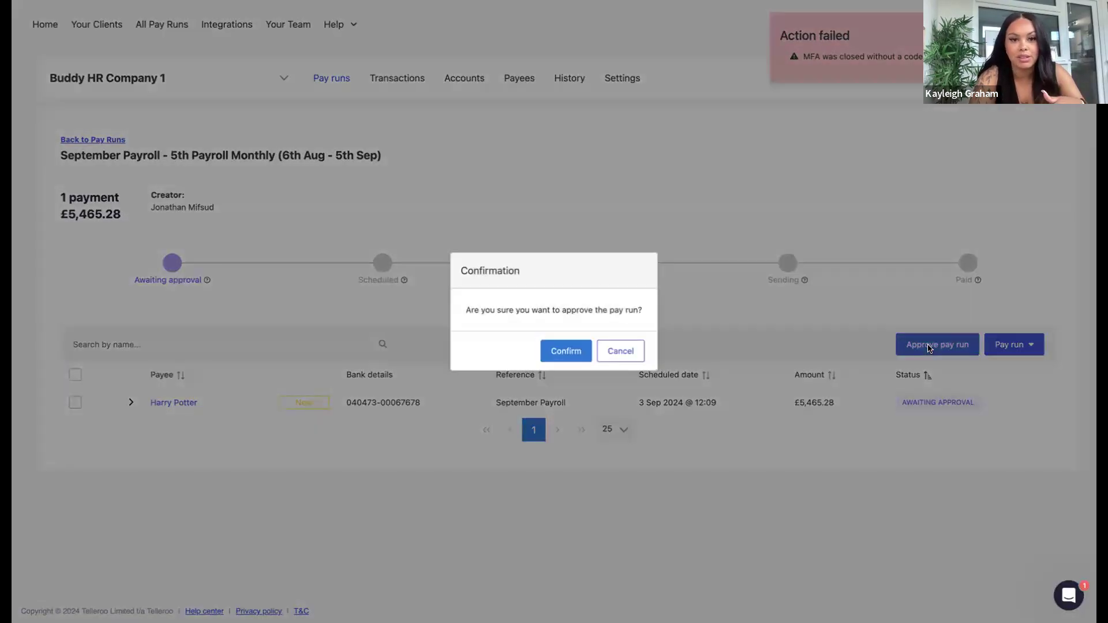
pyautogui.click(551, 352)
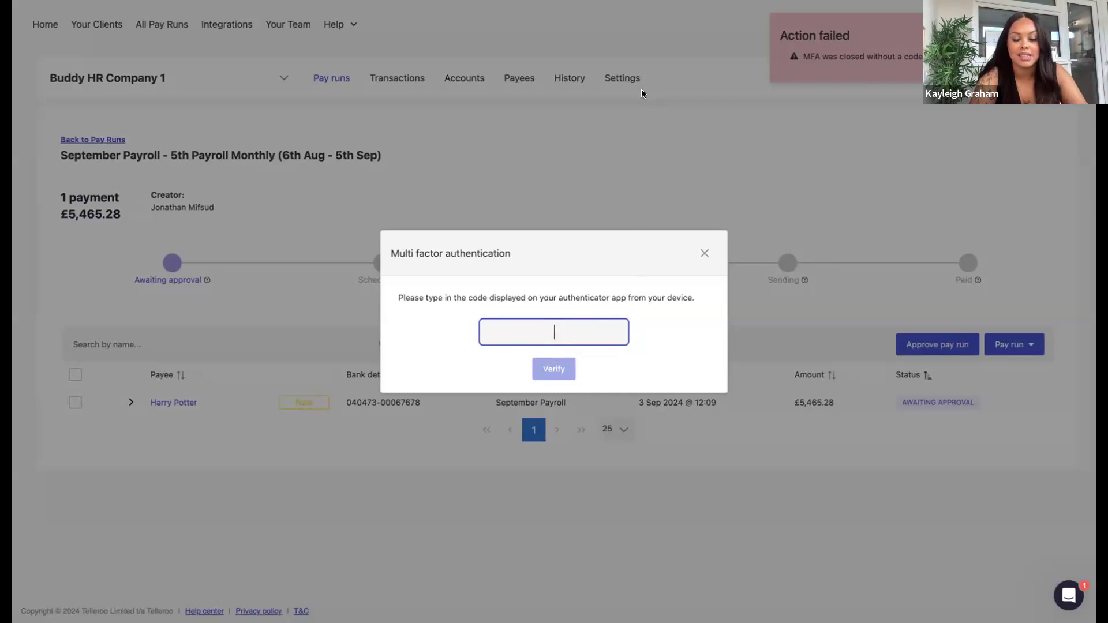
pyautogui.click(703, 253)
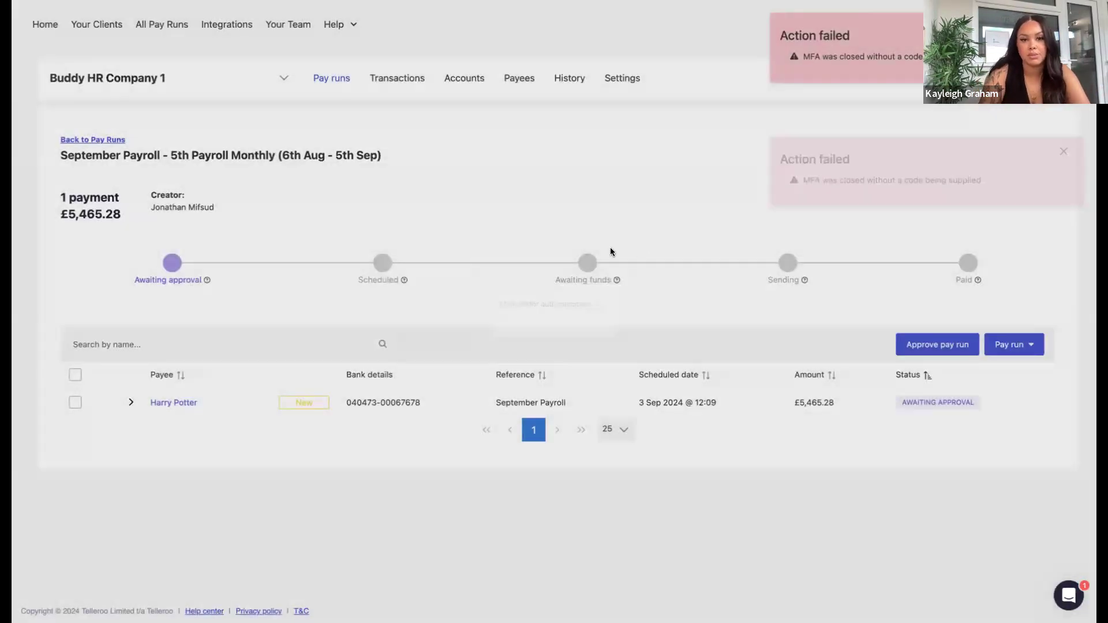